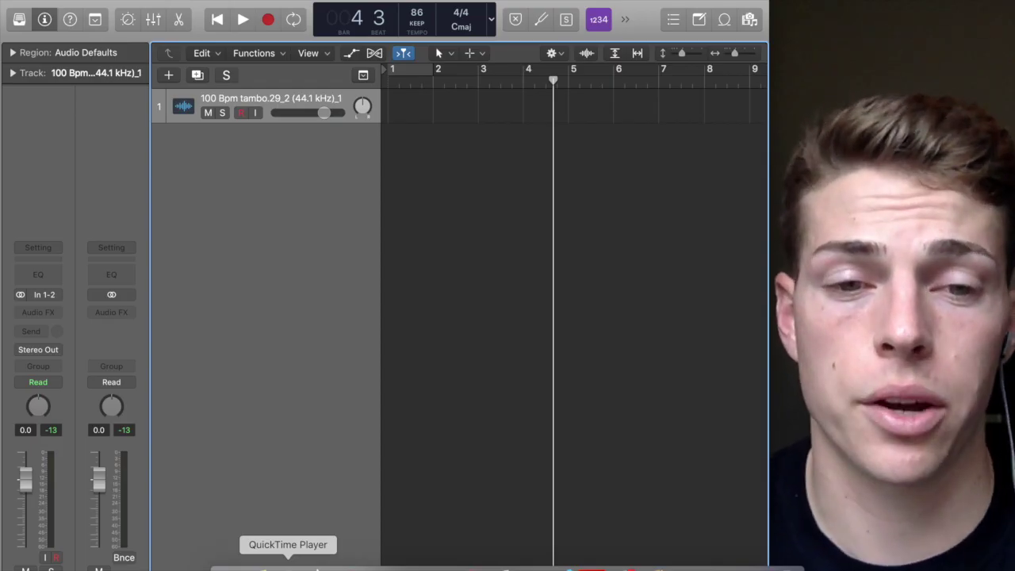
# Search Finder for '100' to locate the 100 Bpm tambo wav sample
pyautogui.click(227, 564)
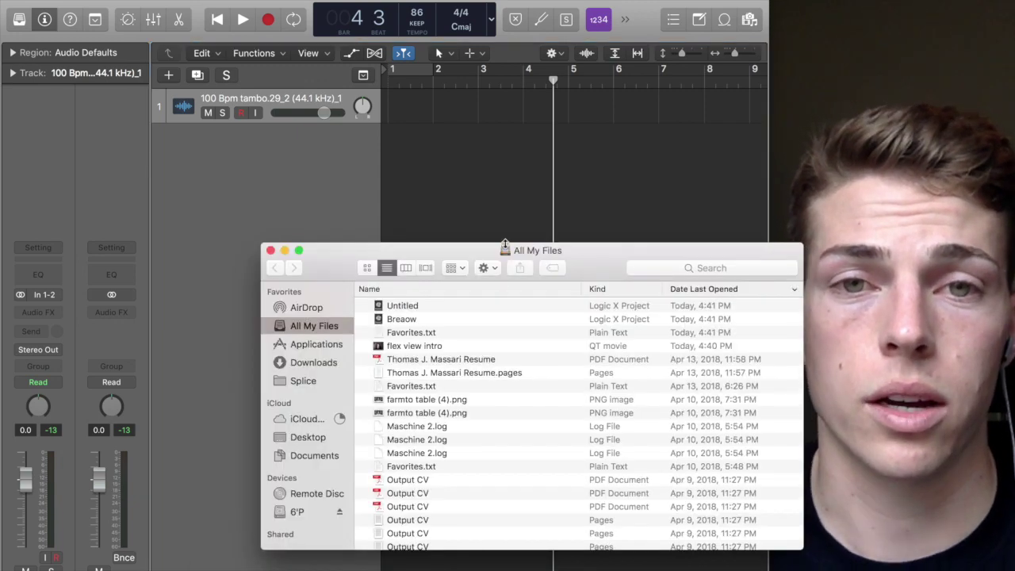
pyautogui.click(721, 268)
pyautogui.write('1')
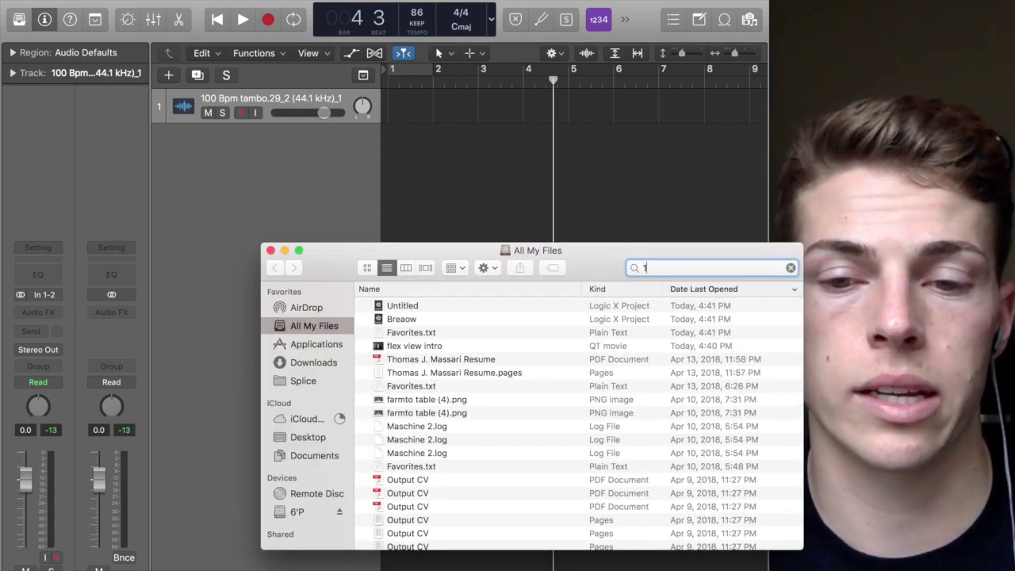
pyautogui.write('00 tambo')
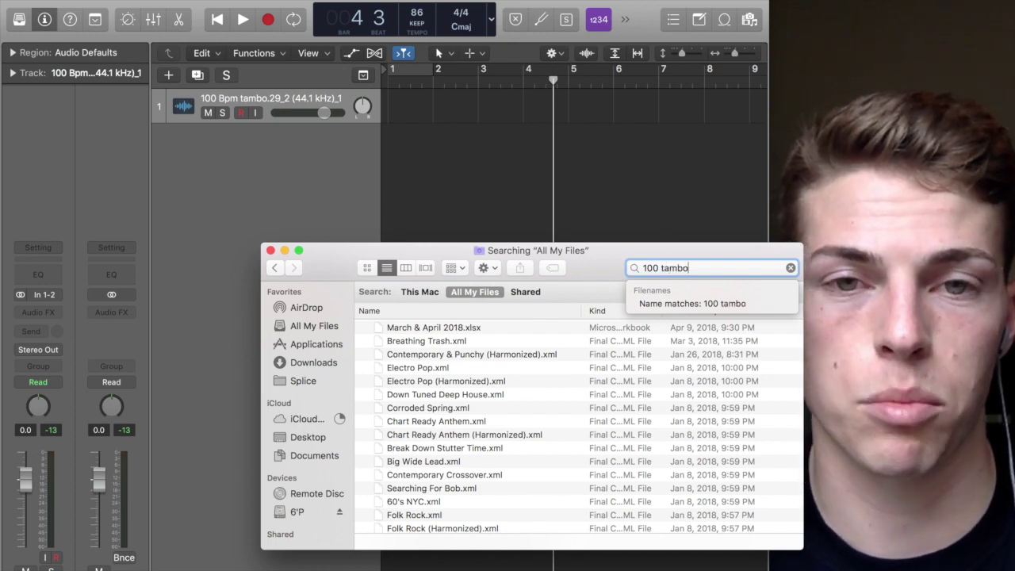
# Place 100 Bpm tambo.29_2 (44.1 kHz)_1.wav on track 1 at bar 1, importing its tempo, then close Finder
pyautogui.moveTo(470, 327); pyautogui.dragTo(362, 107)
pyautogui.click(633, 211)
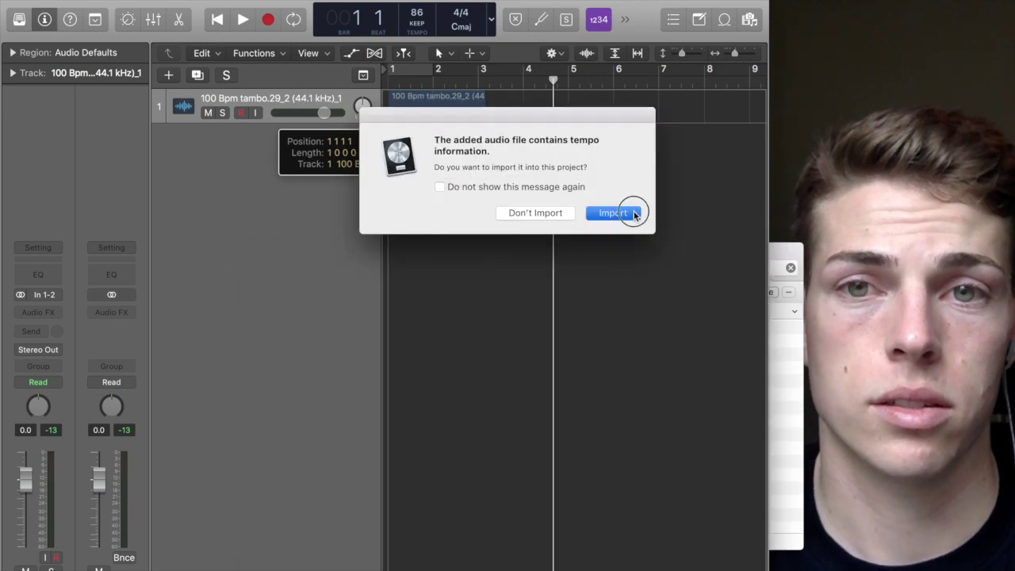
pyautogui.click(784, 256)
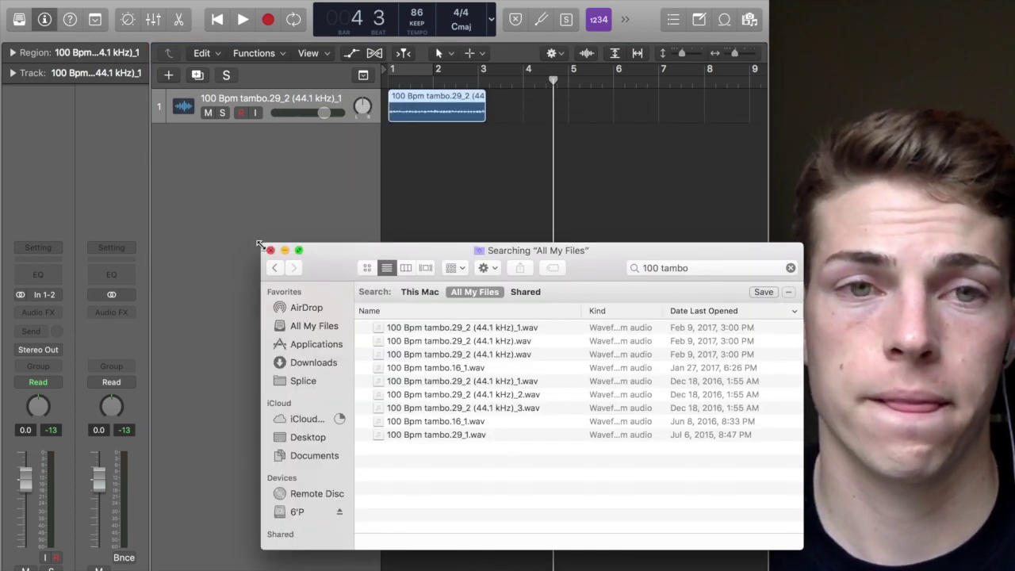
pyautogui.click(260, 248)
# Play the tambourine from bar 1, then lower the project tempo and replay it
pyautogui.click(389, 82)
pyautogui.press('space')
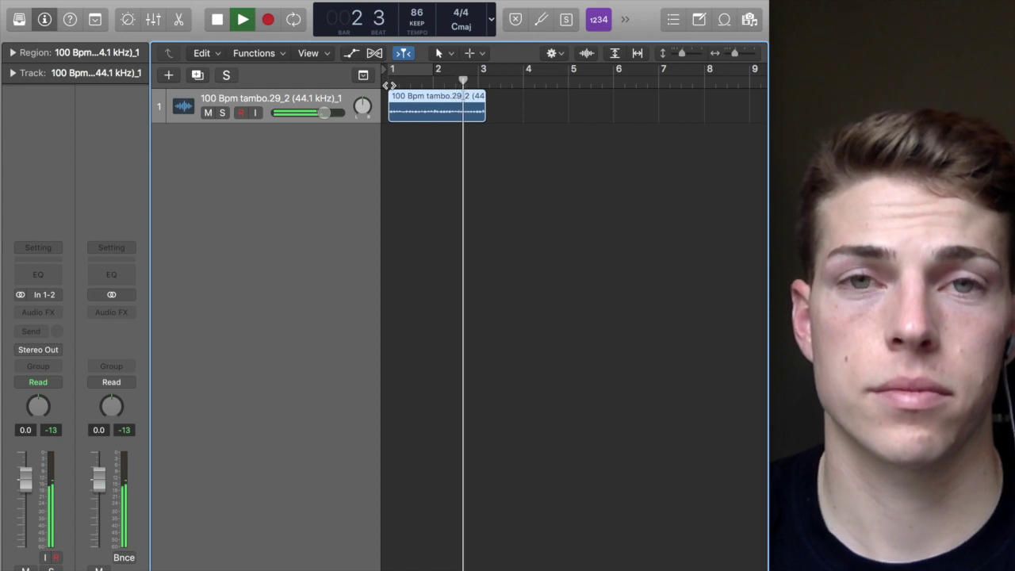
pyautogui.press('space')
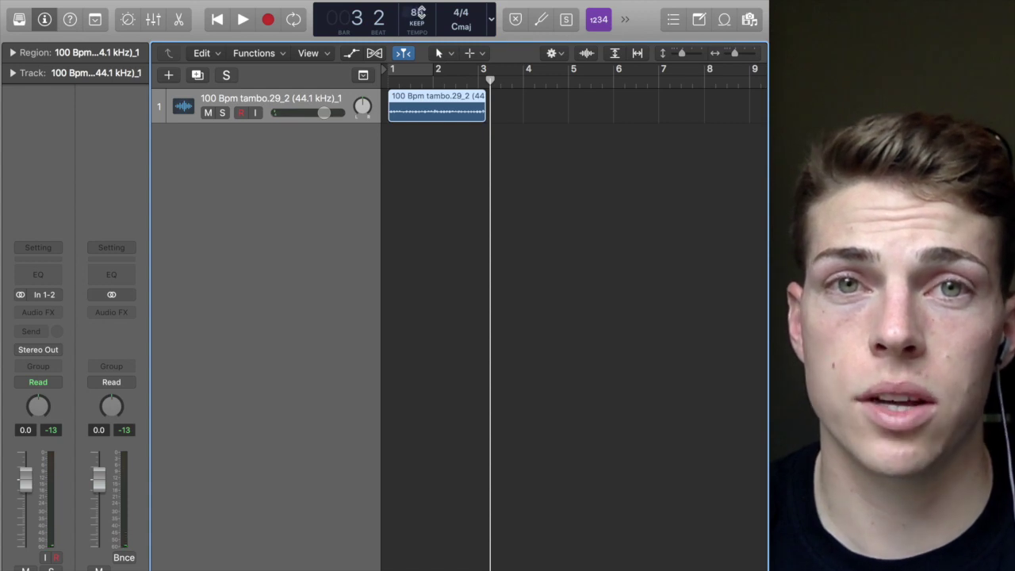
pyautogui.moveTo(416, 17)
pyautogui.mouseDown()
pyautogui.moveTo(421, 67)
pyautogui.moveTo(427, 1)
pyautogui.mouseUp()
pyautogui.click(390, 79)
pyautogui.press('space')
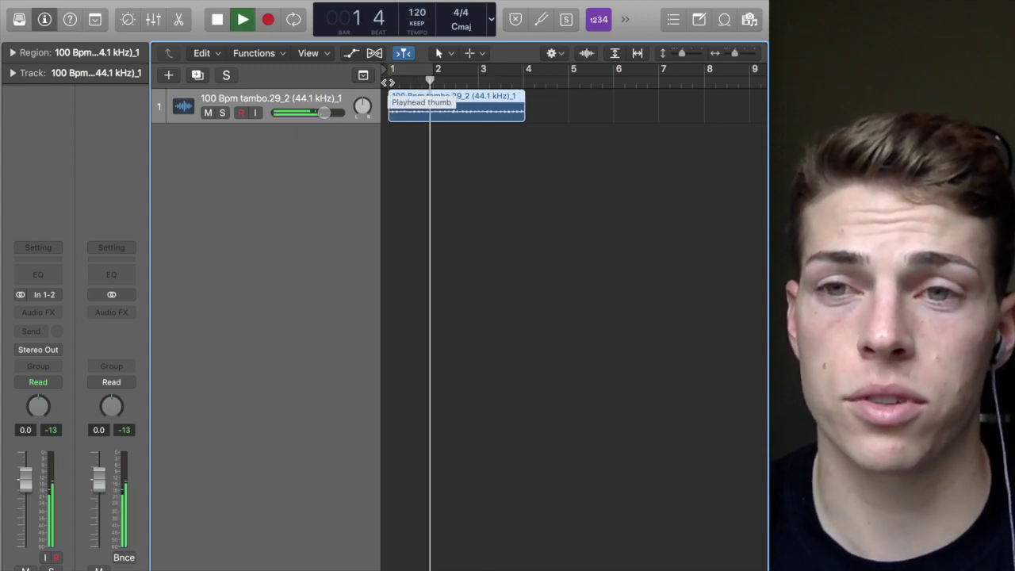
pyautogui.press('space')
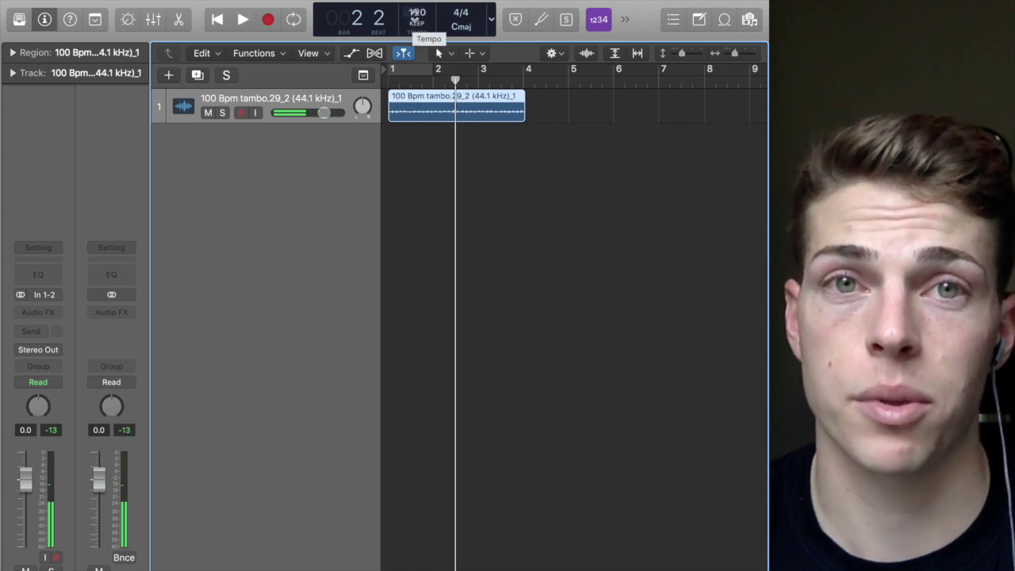
# Drop the tempo to 64, replay from bar 1, then raise it to about 79
pyautogui.moveTo(417, 19); pyautogui.dragTo(415, 129)
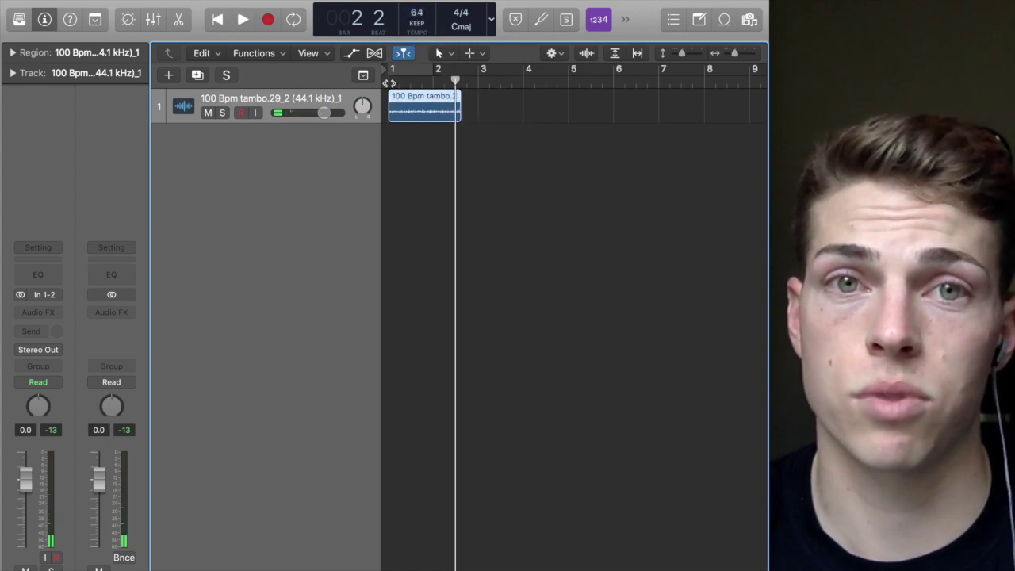
pyautogui.click(392, 79)
pyautogui.press('space')
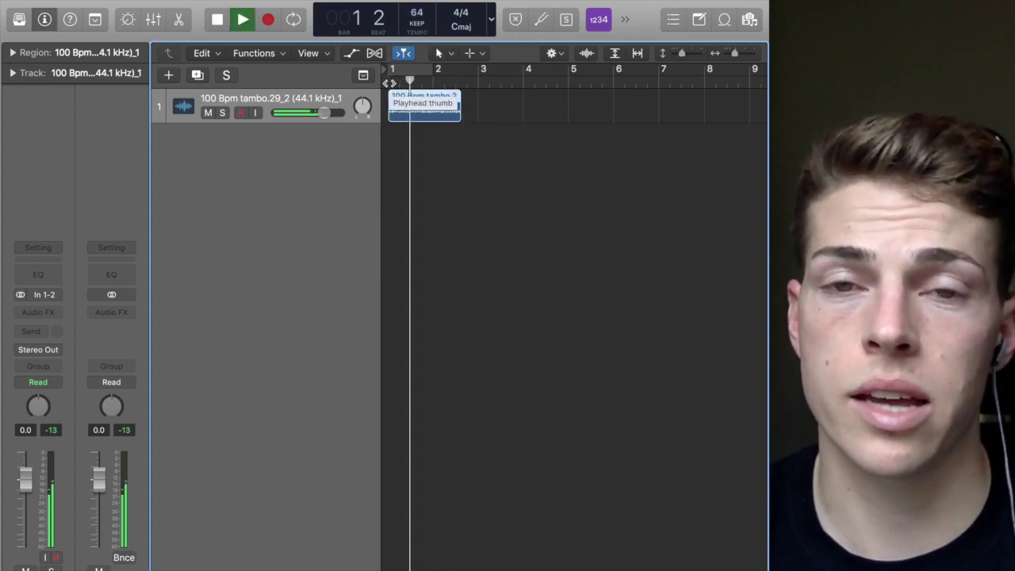
pyautogui.press('space')
pyautogui.moveTo(419, 7); pyautogui.dragTo(420, 0)
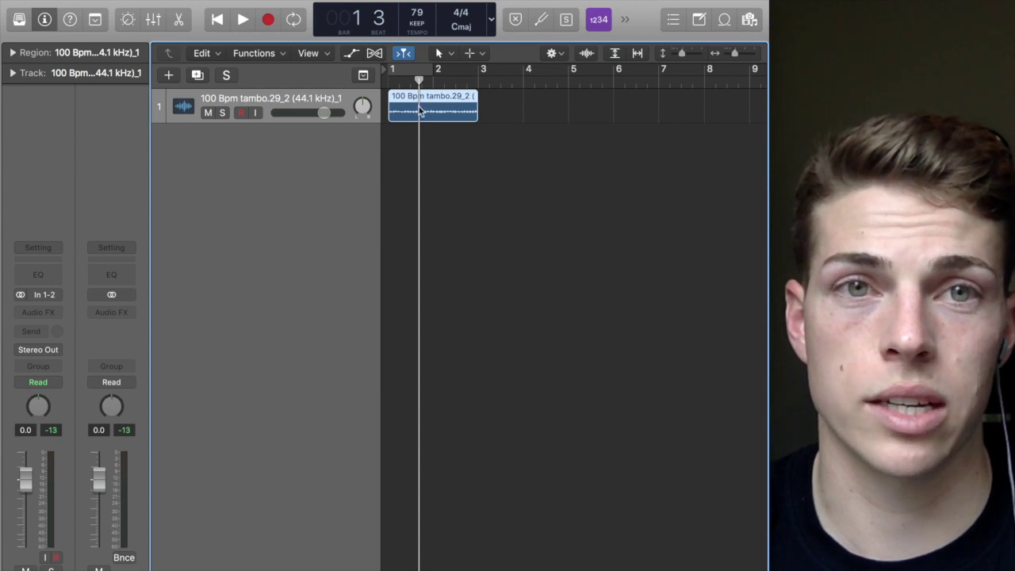
pyautogui.click(375, 54)
# Show the Flex controls and set the tambourine track's flex mode to Flex Time – Rhythmic
pyautogui.click(375, 54)
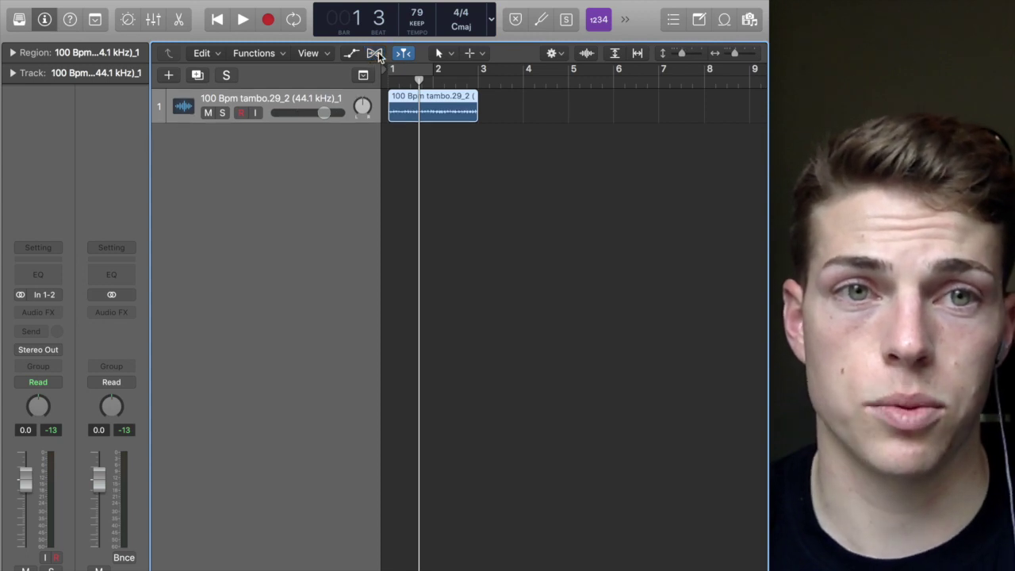
pyautogui.click(375, 54)
pyautogui.click(375, 53)
pyautogui.click(375, 54)
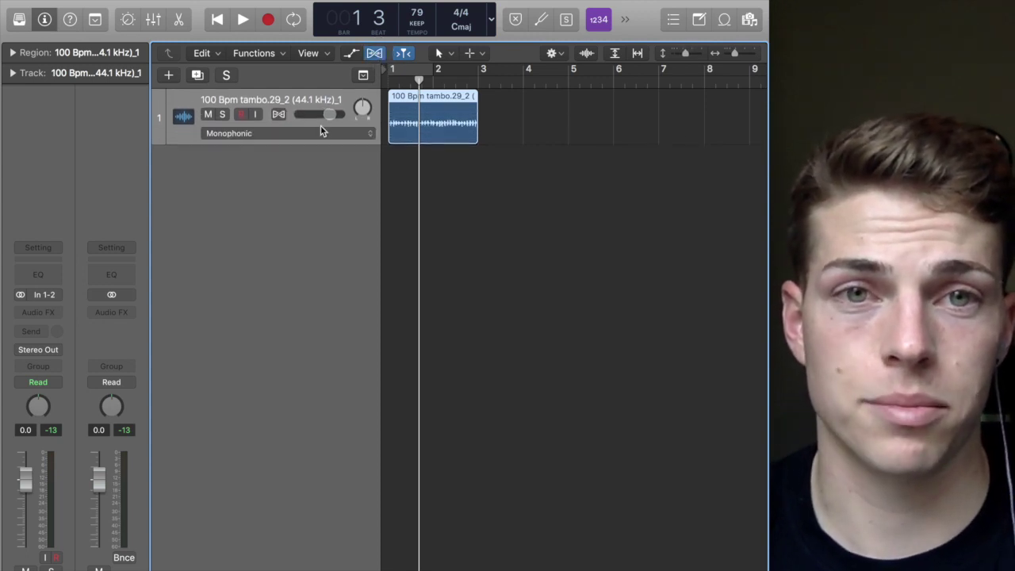
pyautogui.click(244, 134)
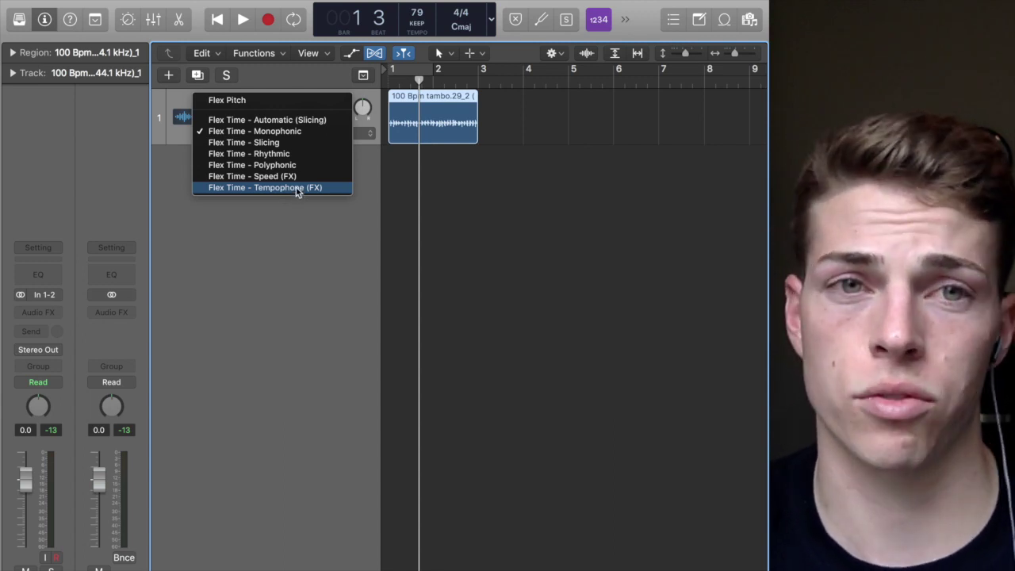
pyautogui.click(277, 154)
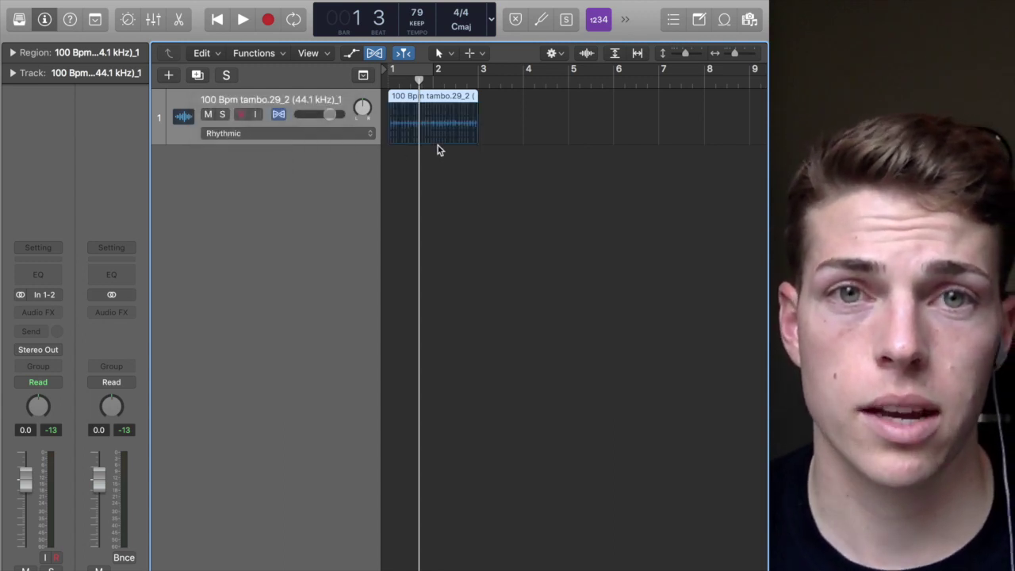
# Zoom in on the first bars and add flex markers on the opening tambourine hits
pyautogui.press('super+Right')
pyautogui.press('super+Right')
pyautogui.press('super+Right')
pyautogui.press('super+Right')
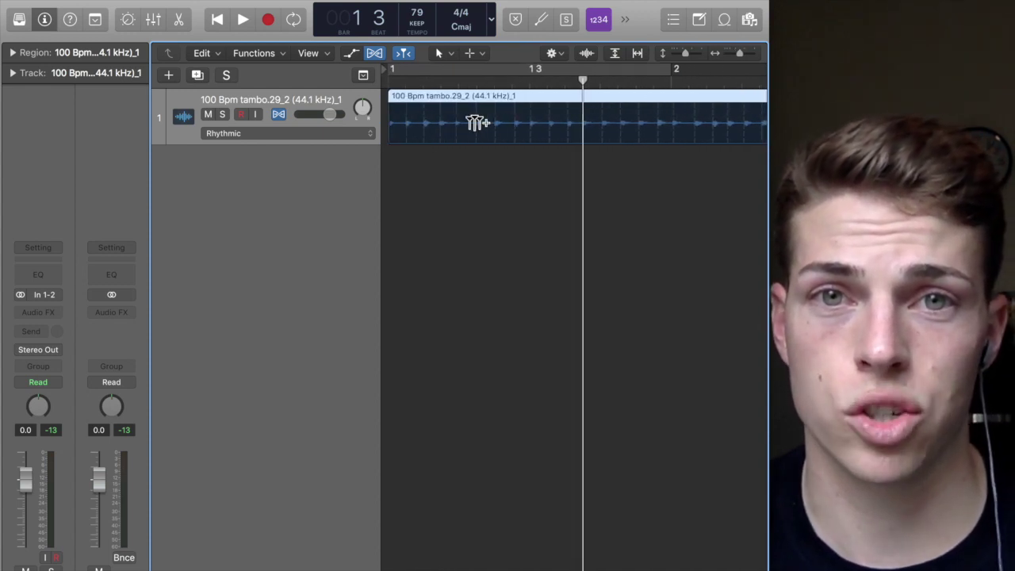
pyautogui.hscroll(4, 630, 128)
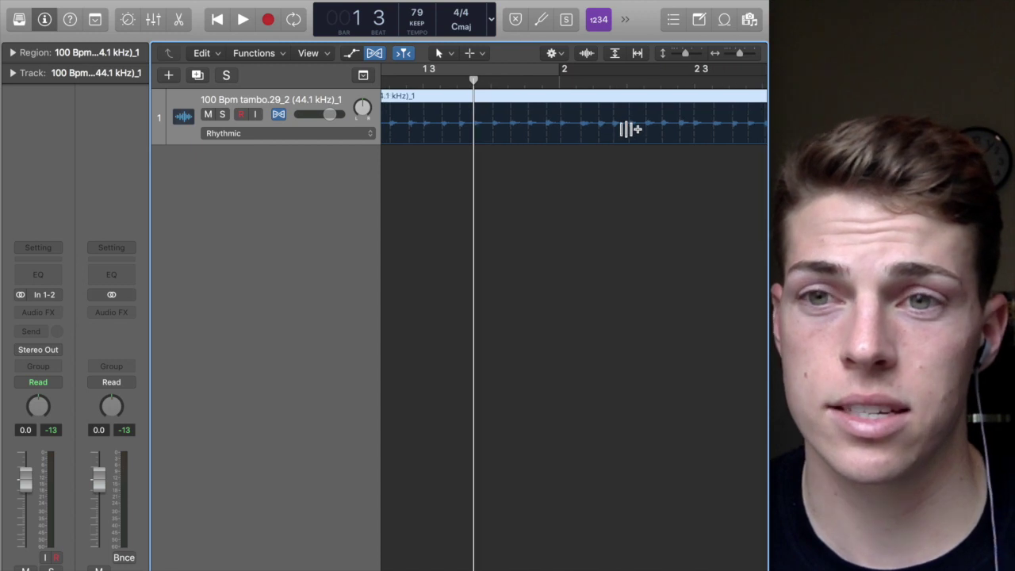
pyautogui.hscroll(-3, 610, 125)
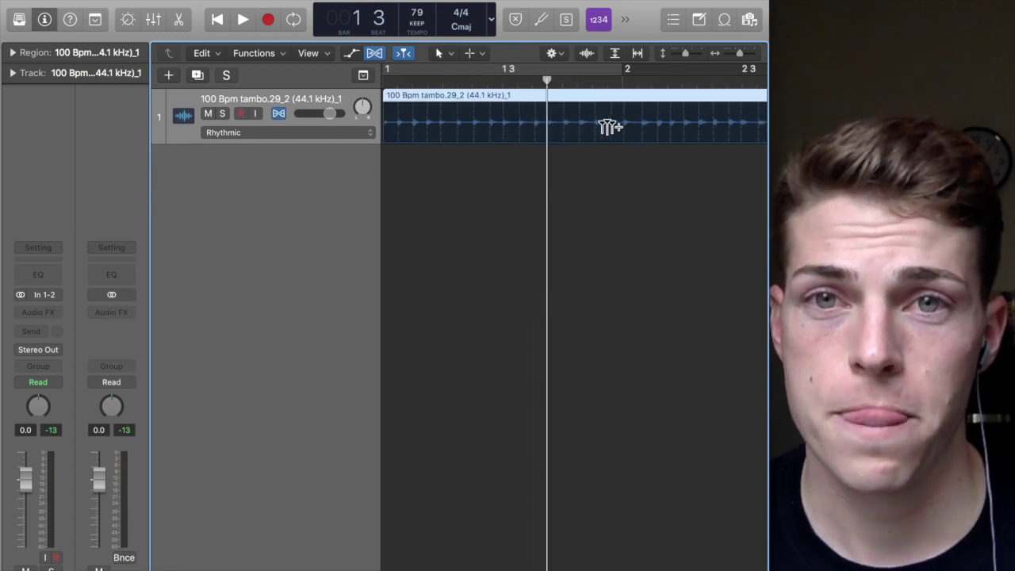
pyautogui.click(440, 119)
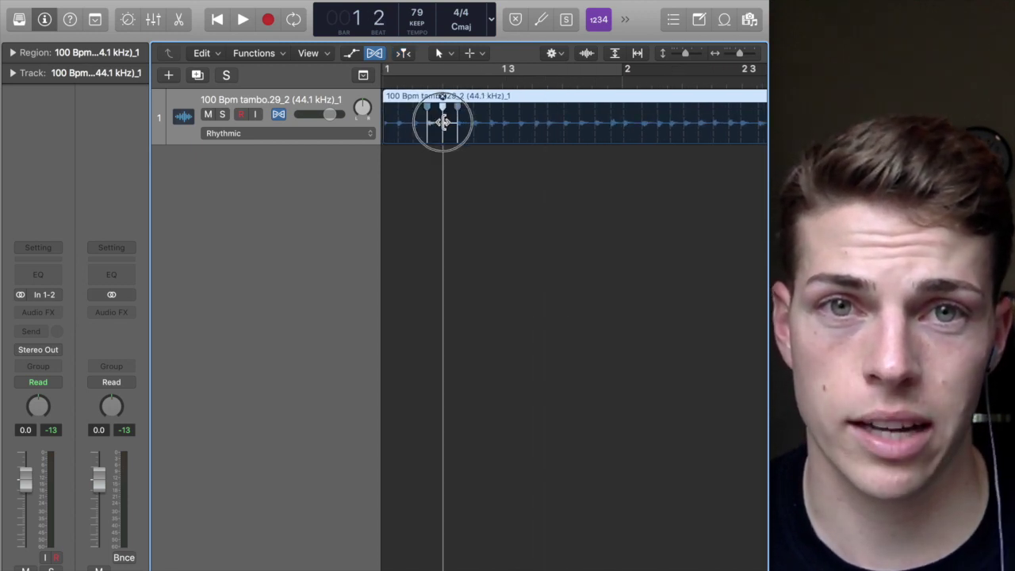
pyautogui.click(440, 121)
pyautogui.click(439, 120)
pyautogui.click(441, 119)
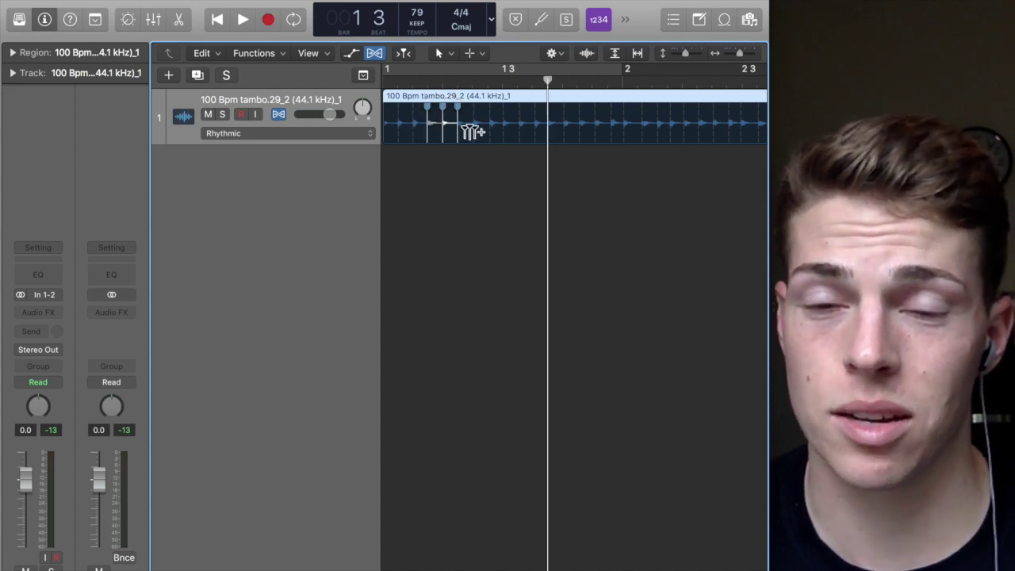
pyautogui.click(503, 124)
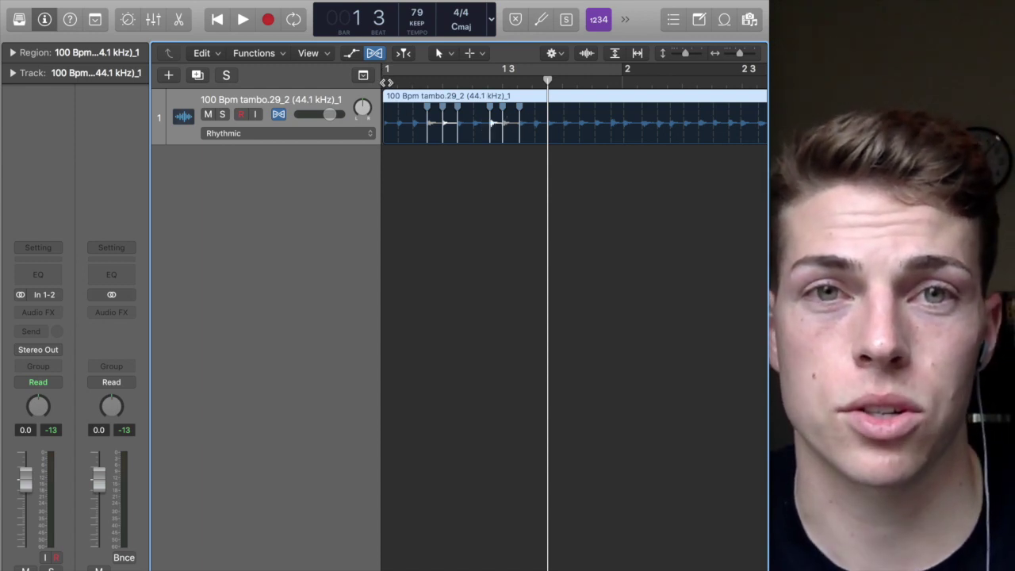
# Cycle-play bar 1 and add flex markers on hits across the rest of the region
pyautogui.hotkey('shift', 'space')
pyautogui.click(469, 64)
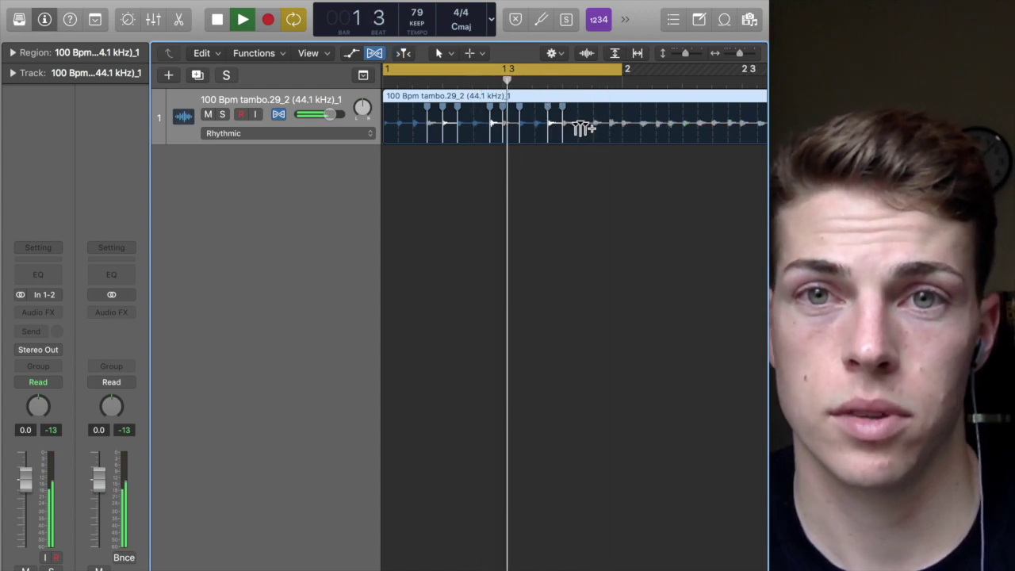
pyautogui.click(593, 127)
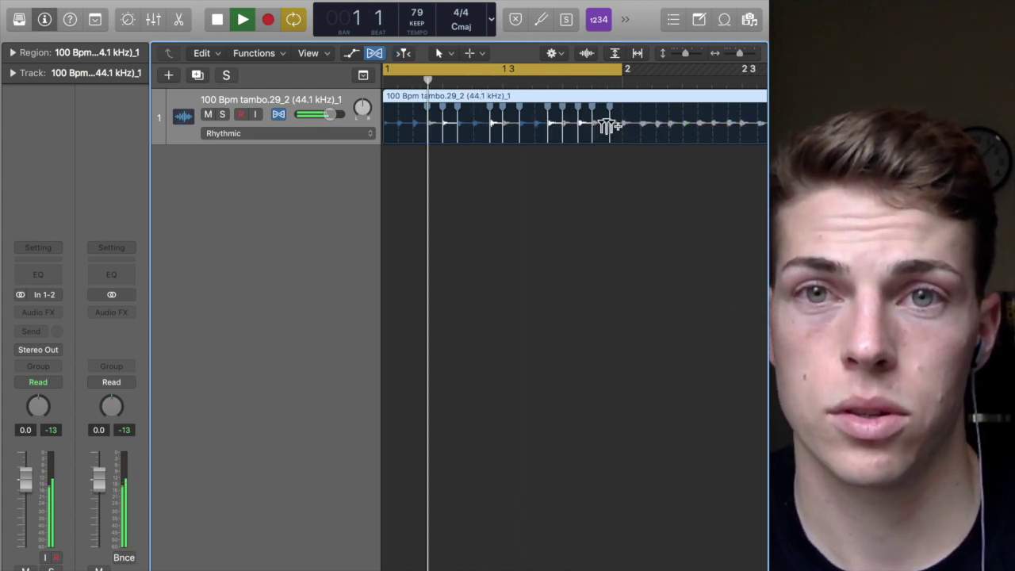
pyautogui.click(607, 127)
pyautogui.click(620, 126)
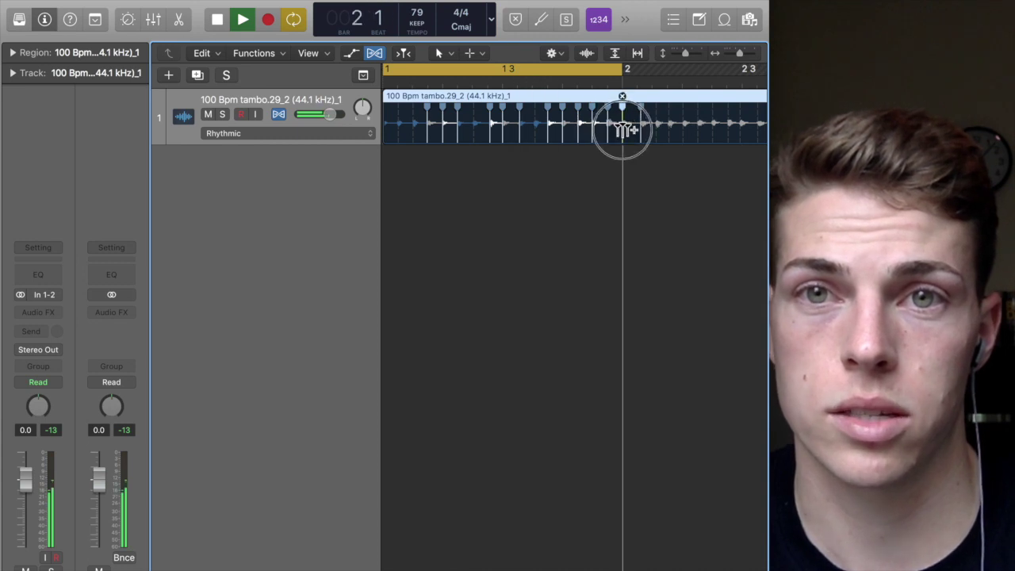
pyautogui.click(400, 124)
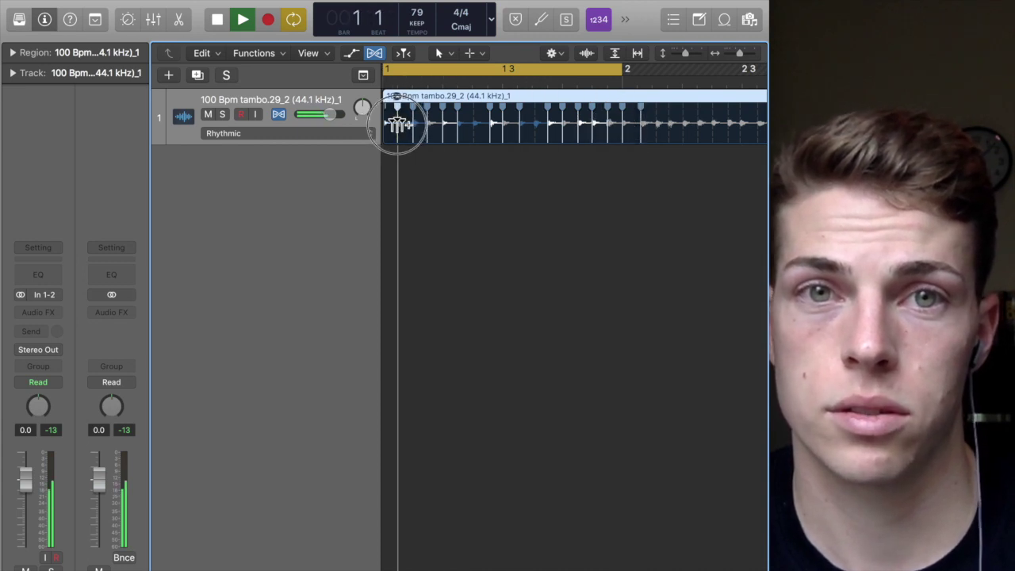
pyautogui.click(413, 127)
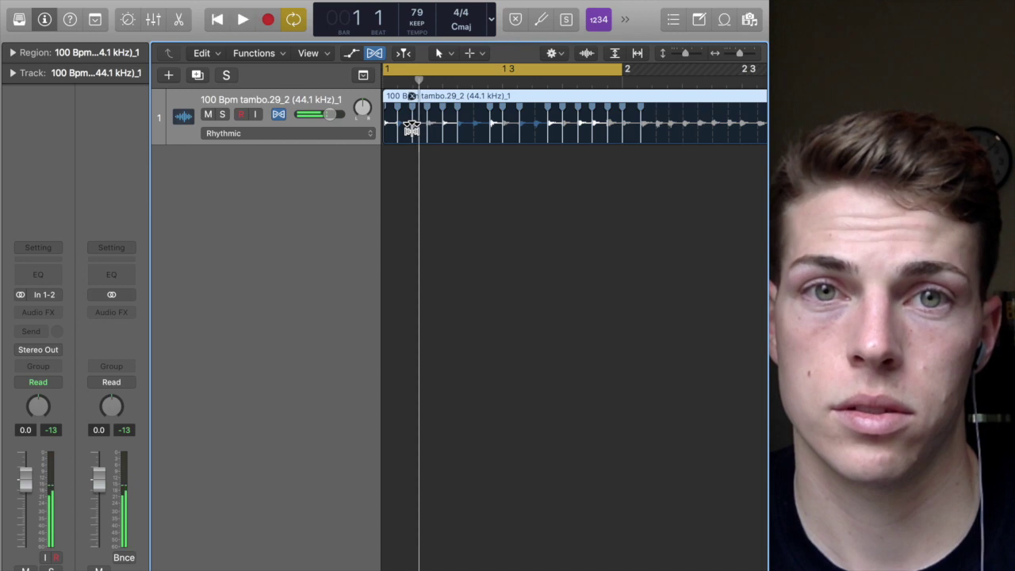
pyautogui.click(480, 124)
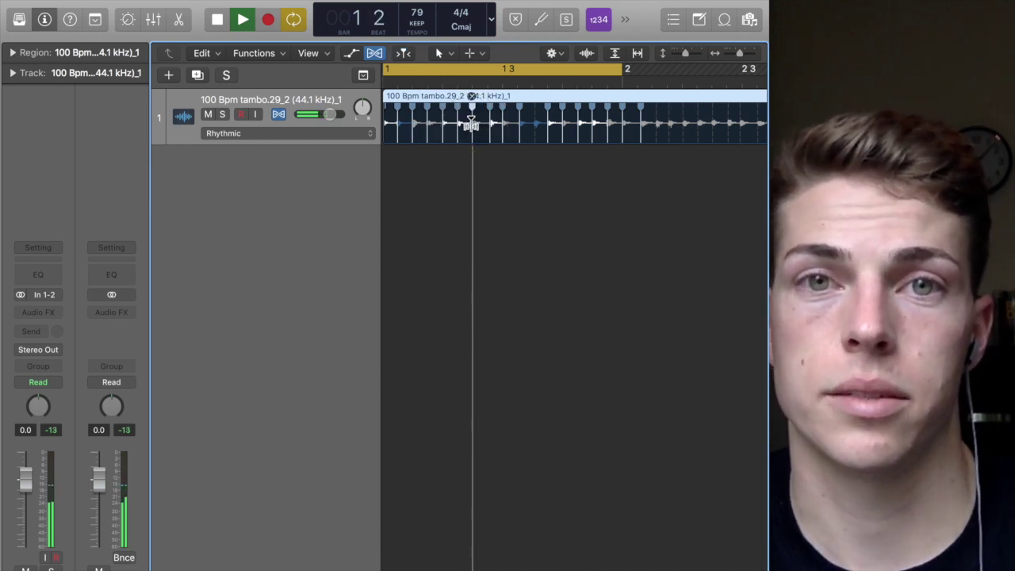
pyautogui.click(548, 125)
pyautogui.click(548, 124)
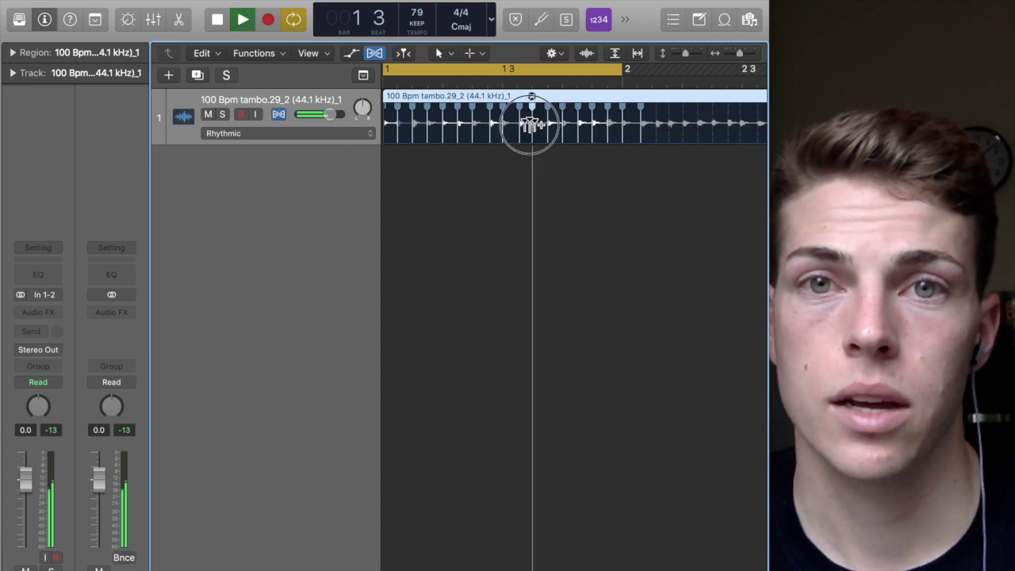
pyautogui.click(548, 124)
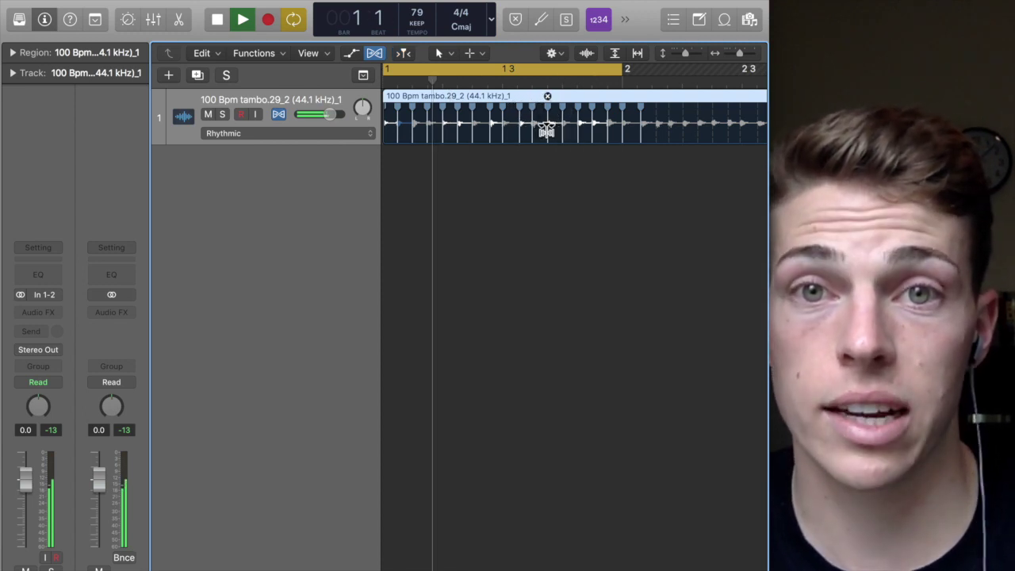
pyautogui.press('space')
# Zoom out to bars 1–3, hide Flex view, and lower the tempo to 67 while playing
pyautogui.press('super+Left')
pyautogui.press('super+Left')
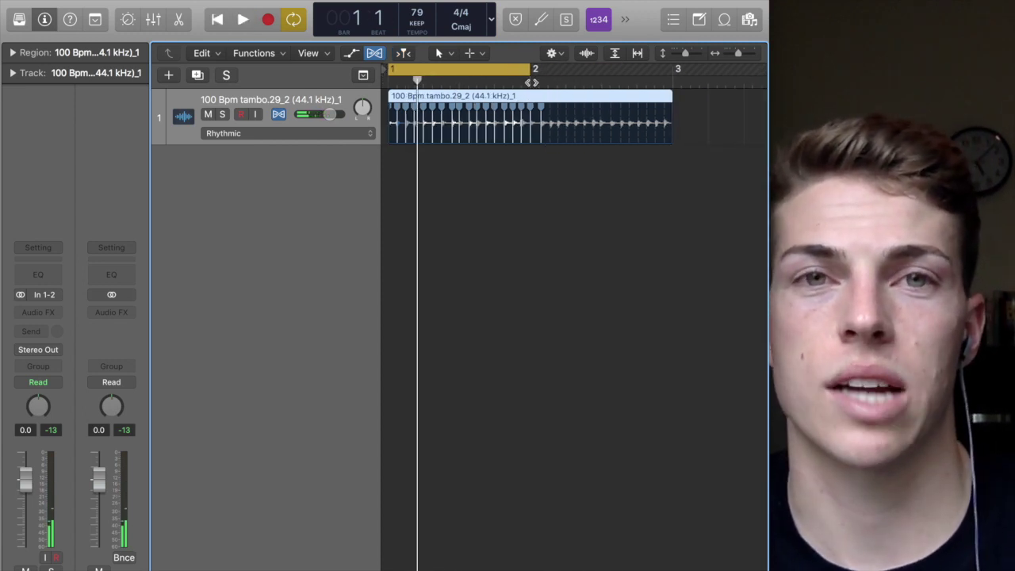
pyautogui.press('super+f')
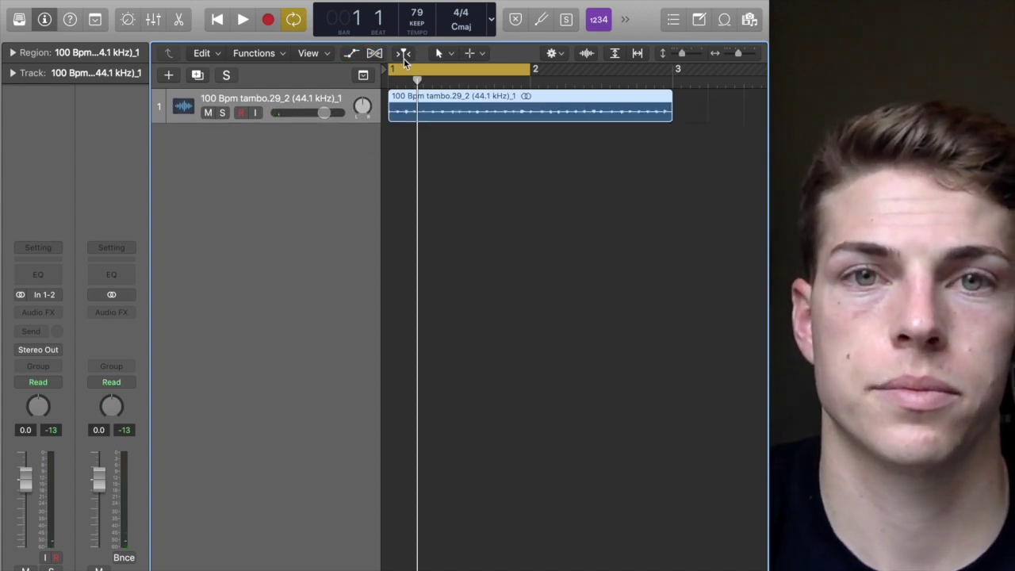
pyautogui.moveTo(418, 11); pyautogui.dragTo(414, 48)
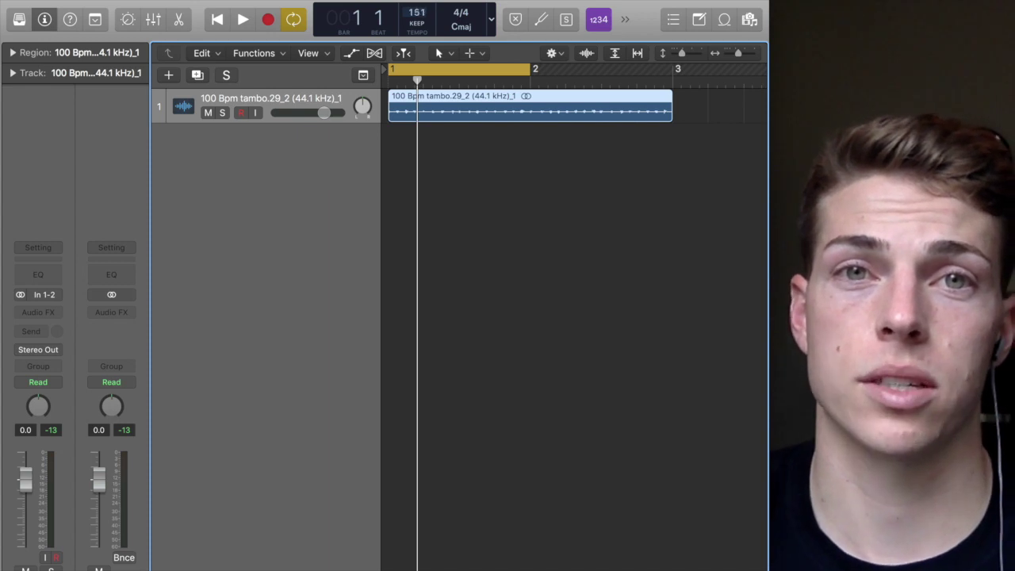
pyautogui.press('space')
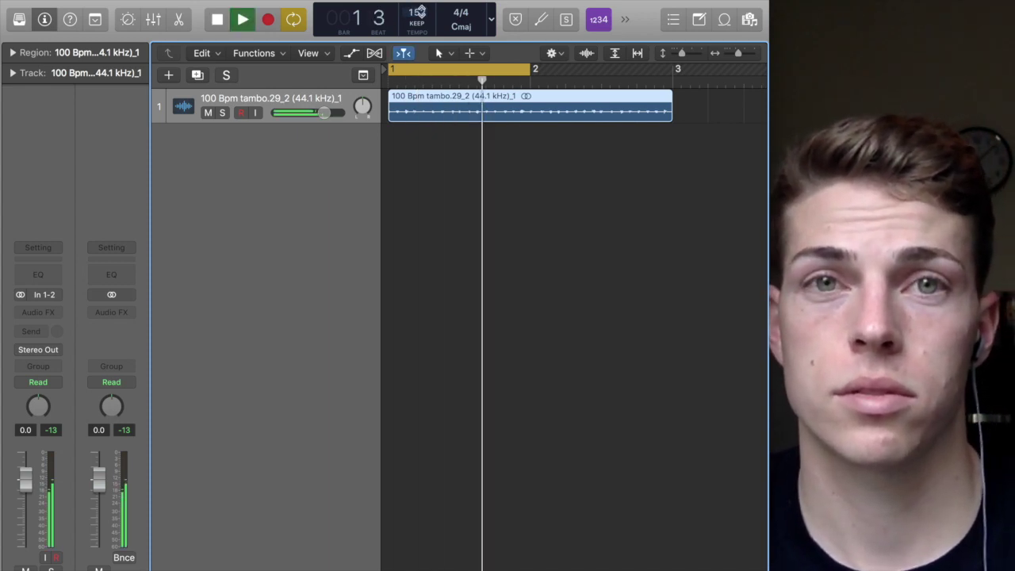
# Lower the tempo further to 61 BPM and replay the flexed loop
pyautogui.moveTo(423, 79); pyautogui.dragTo(417, 181)
pyautogui.moveTo(416, 13); pyautogui.dragTo(418, 30)
pyautogui.press('space')
pyautogui.press('space')
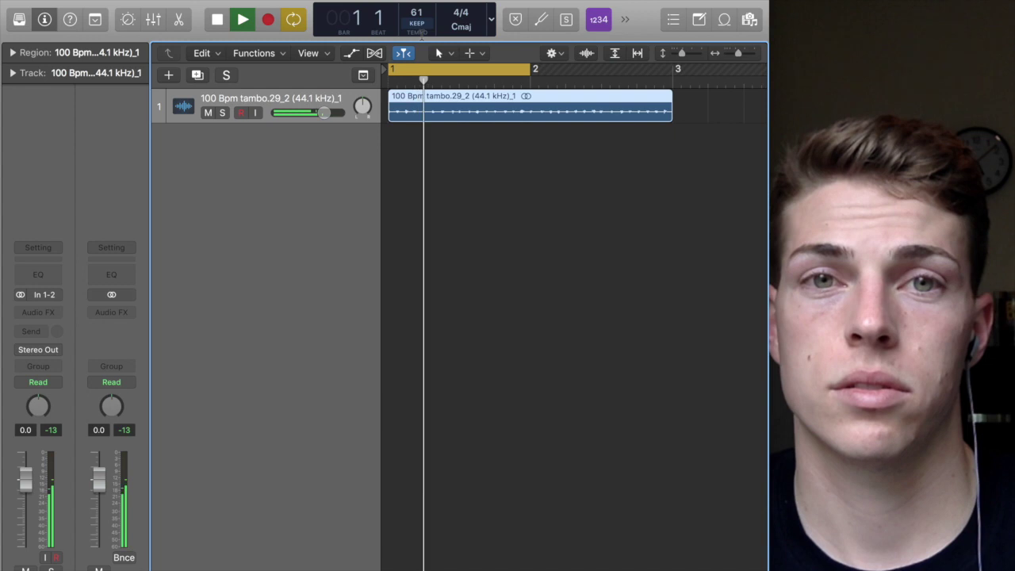
pyautogui.press('space')
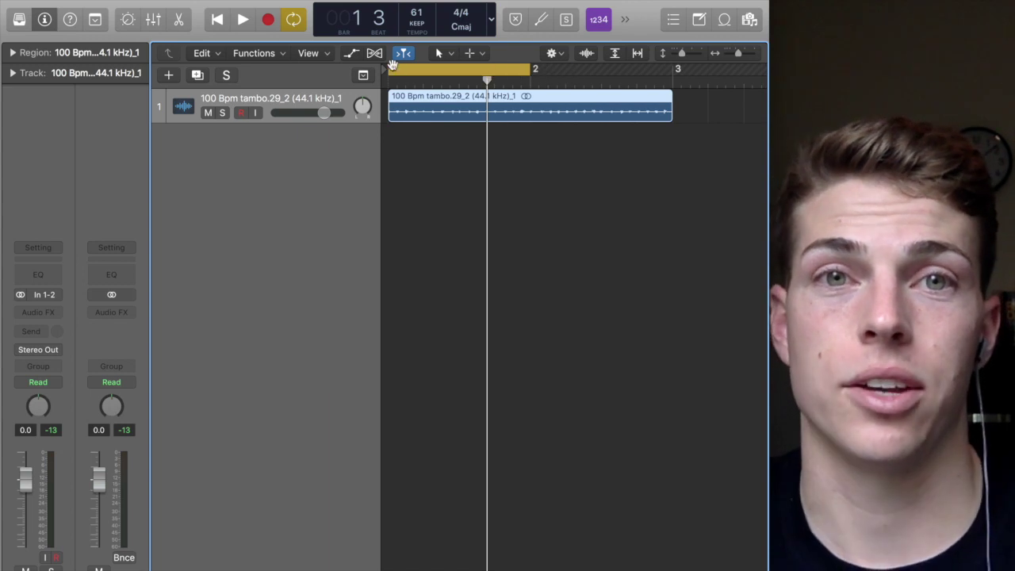
# Drag an early flex marker to about beat 1.3, play it, and mark the stretched section
pyautogui.click(376, 54)
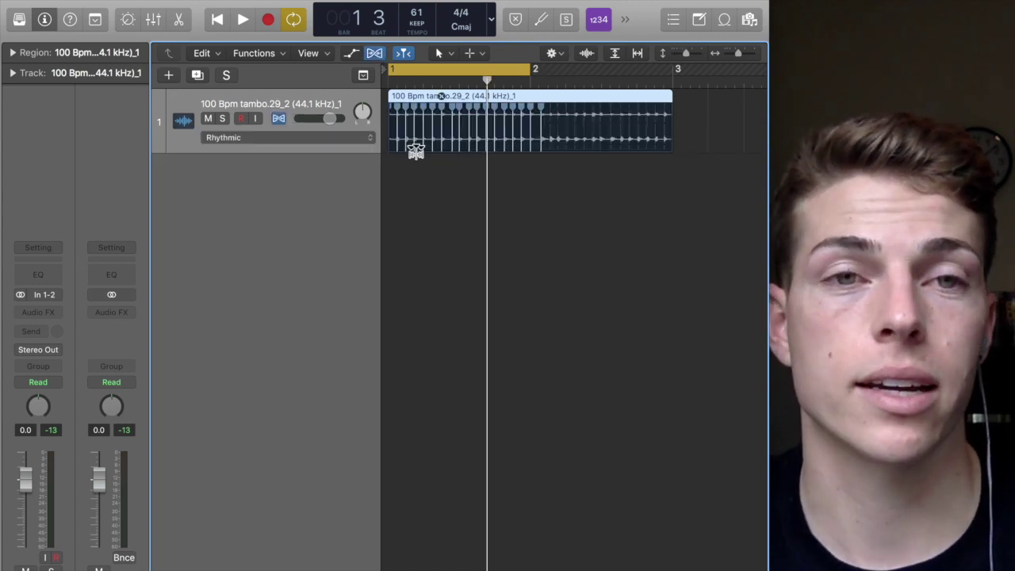
pyautogui.press('super+Right')
pyautogui.press('super+Right')
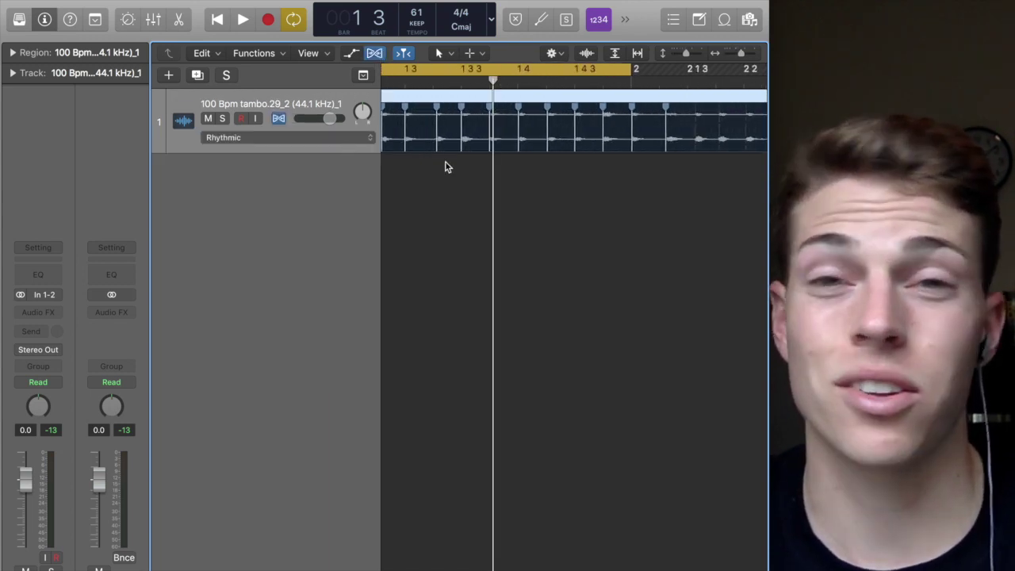
pyautogui.hscroll(-5, 445, 166)
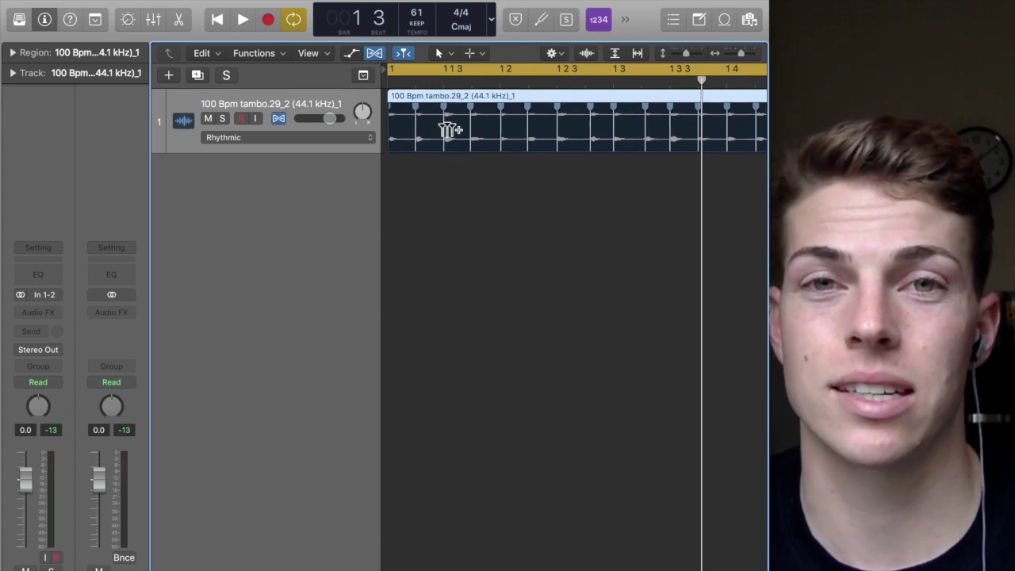
pyautogui.moveTo(446, 130)
pyautogui.mouseDown()
pyautogui.moveTo(632, 135)
pyautogui.moveTo(621, 133)
pyautogui.mouseUp()
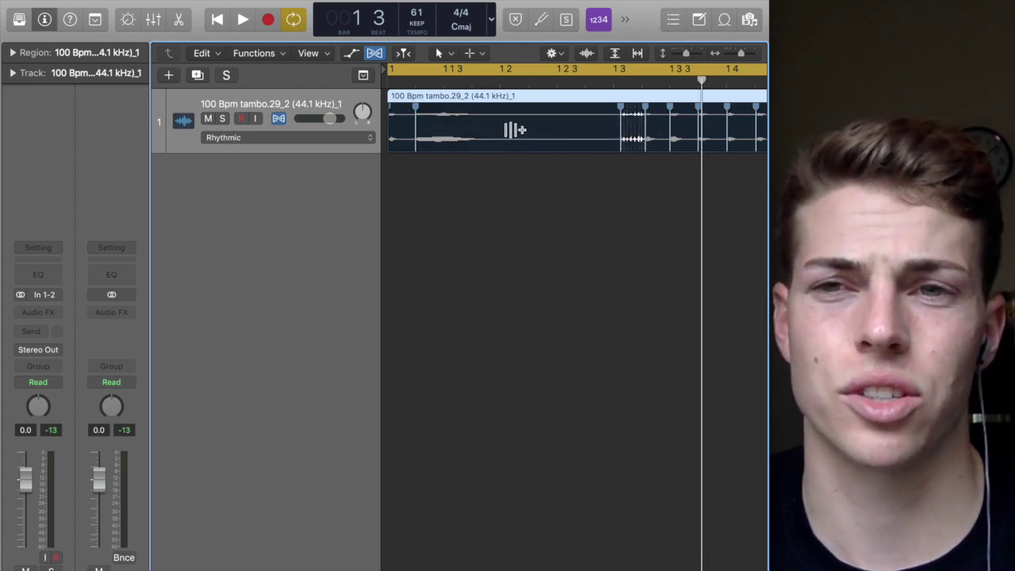
pyautogui.press('space')
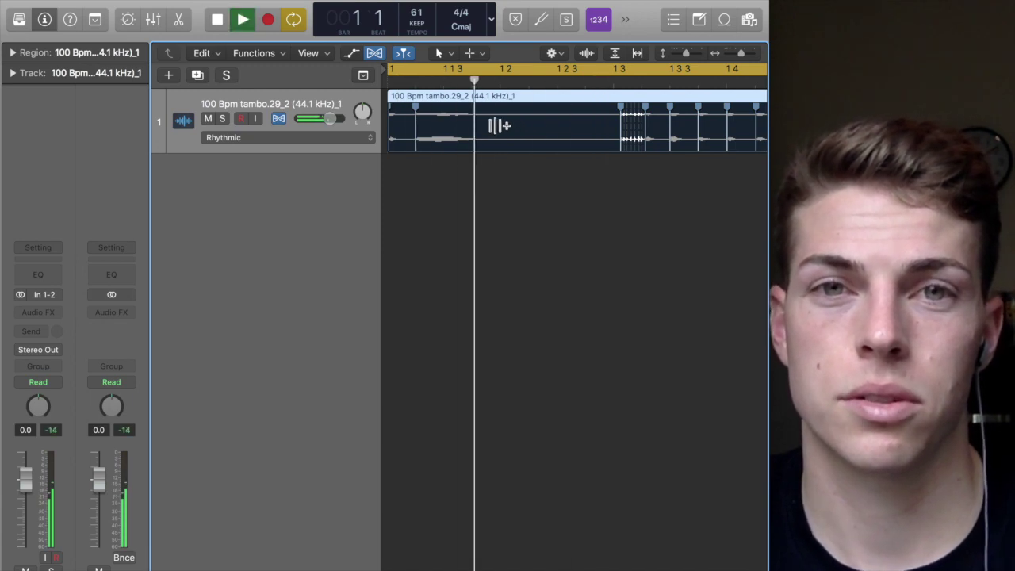
pyautogui.press('space')
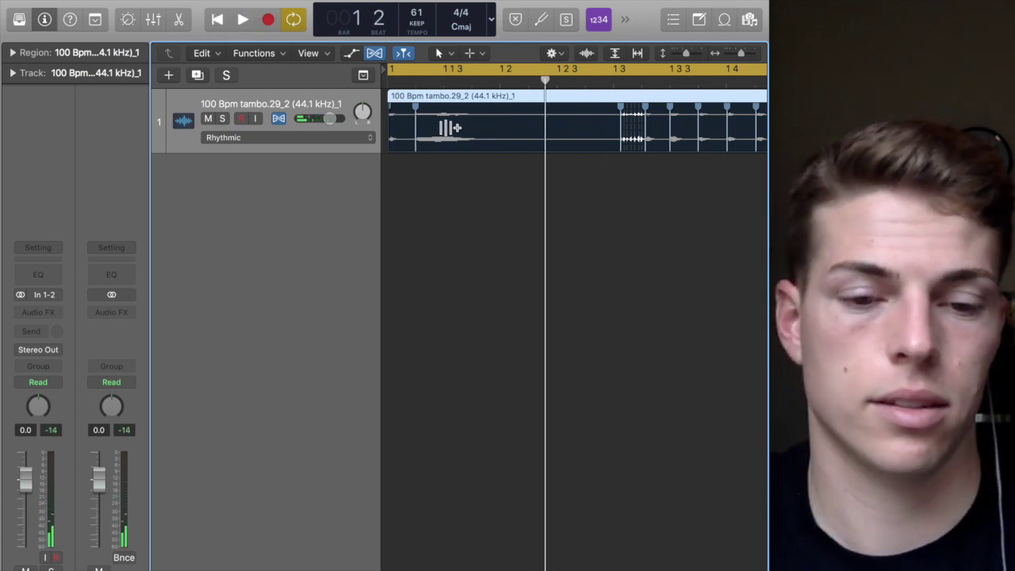
pyautogui.keyDown('super'); pyautogui.click(449, 125); pyautogui.keyUp('super')
pyautogui.moveTo(448, 125); pyautogui.dragTo(584, 136)
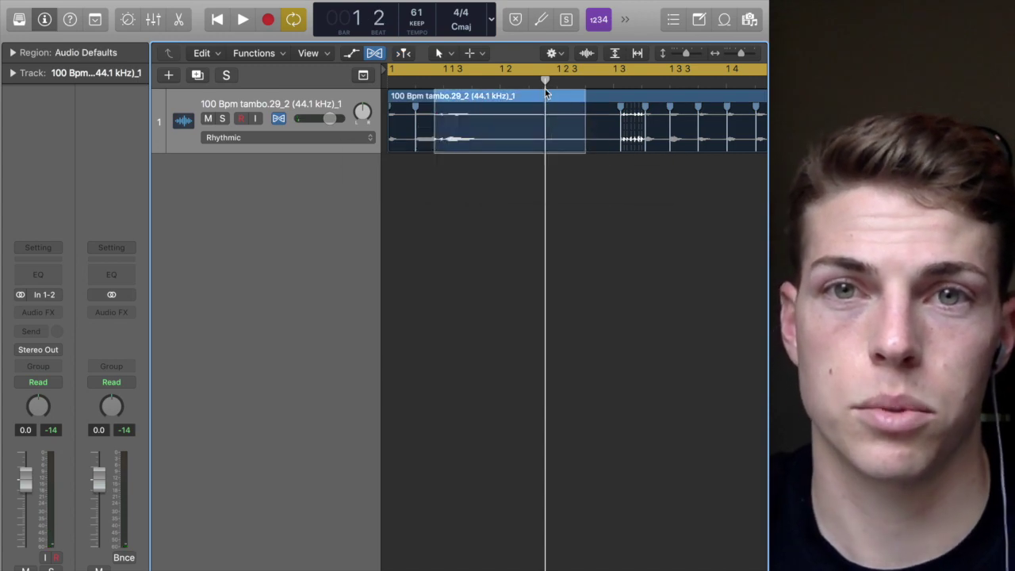
# Split out the stretched slice, move it to a new Audio 2 track, and mute track 1
pyautogui.click(545, 111)
pyautogui.press('super+a')
pyautogui.press('alt+super+a')
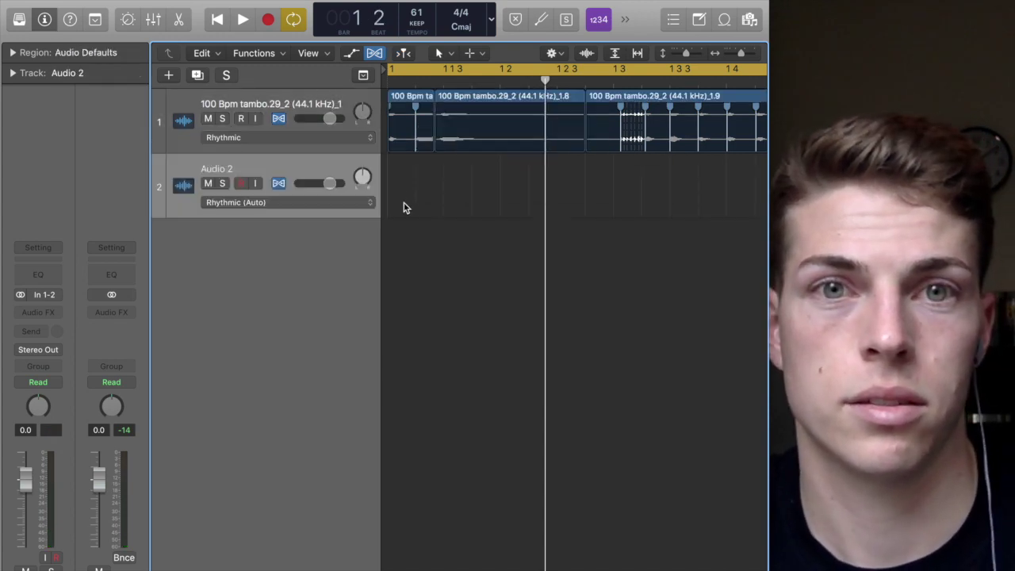
pyautogui.moveTo(486, 103); pyautogui.dragTo(464, 170)
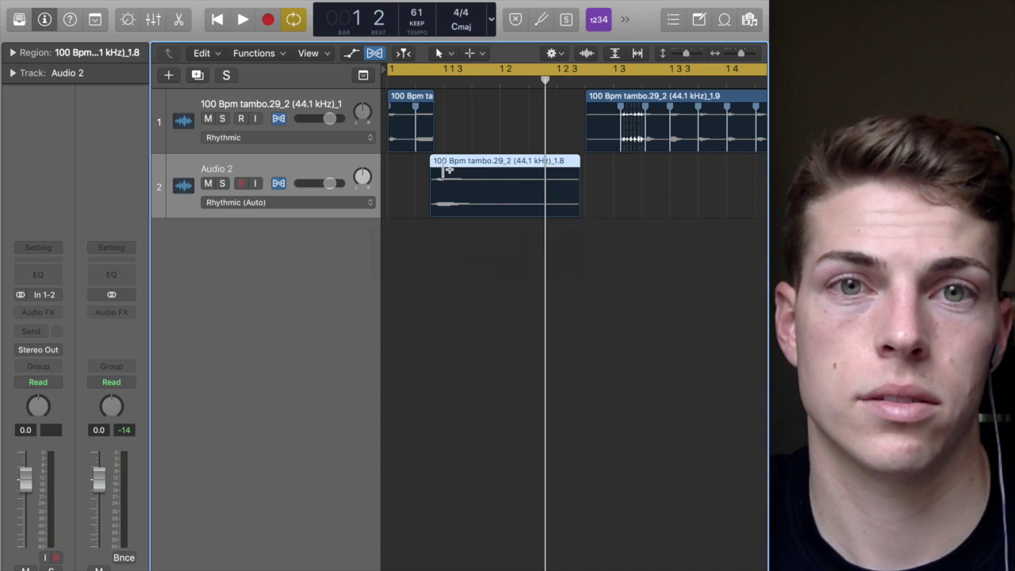
pyautogui.click(209, 119)
# Play the stretched slice on its own to check it
pyautogui.press('space')
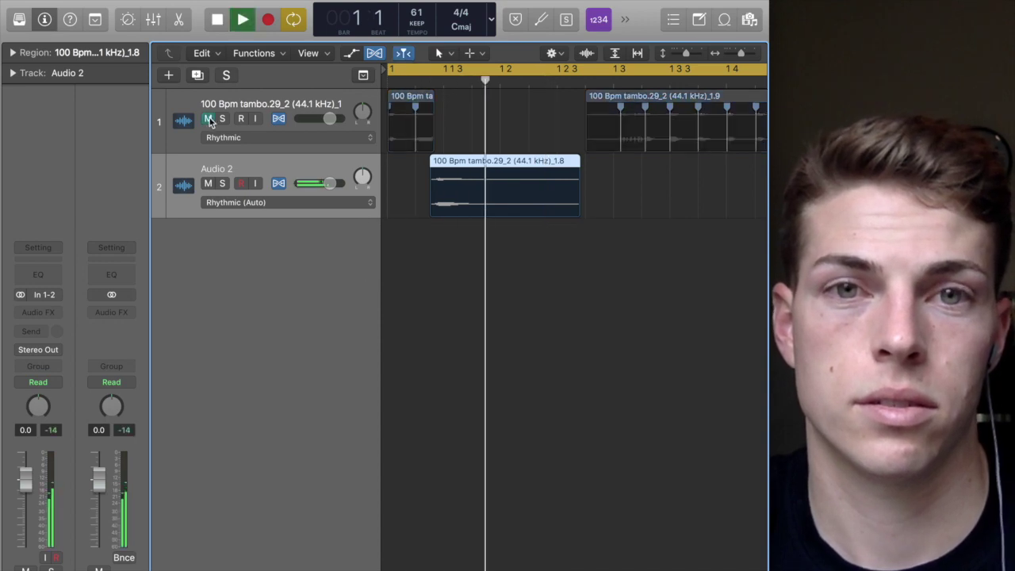
pyautogui.press('space')
pyautogui.press('space')
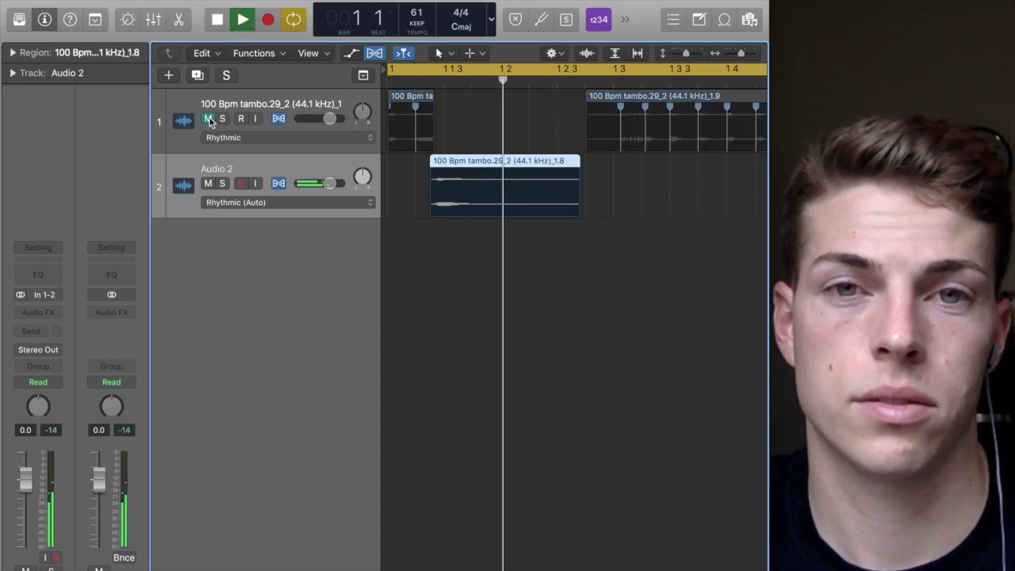
pyautogui.press('space')
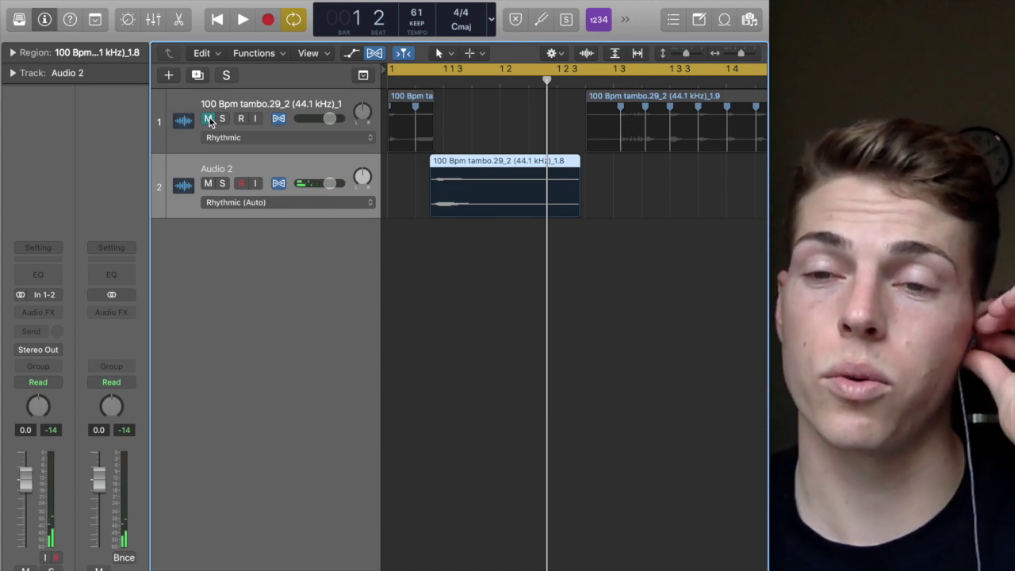